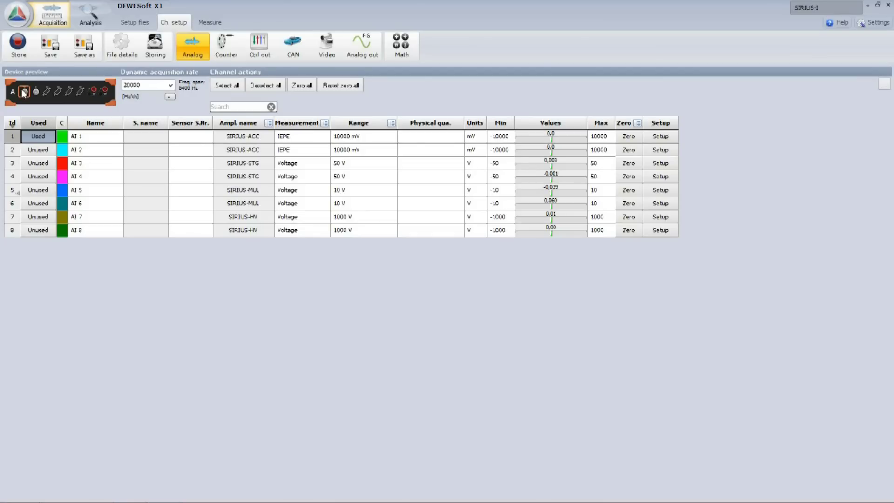
# Change channel AI 1's acceleration unit from m/s2 to g.
pyautogui.click(58, 90)
pyautogui.click(82, 91)
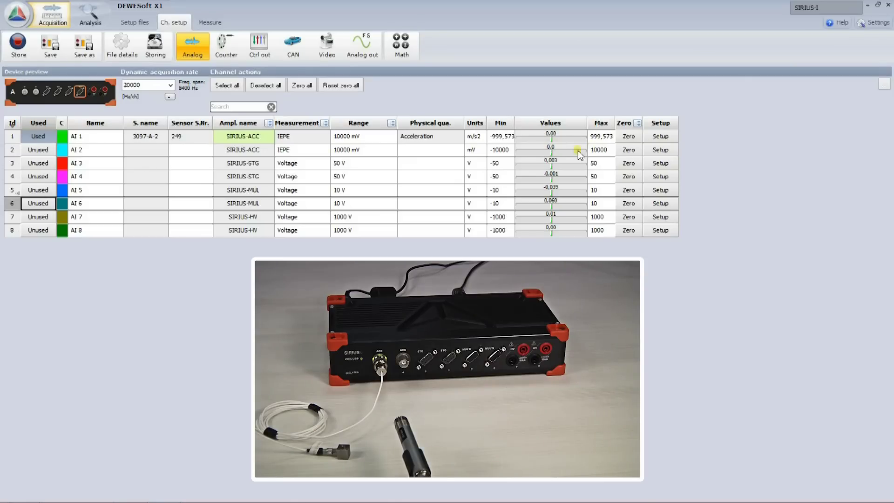
pyautogui.click(475, 137)
pyautogui.click(477, 138)
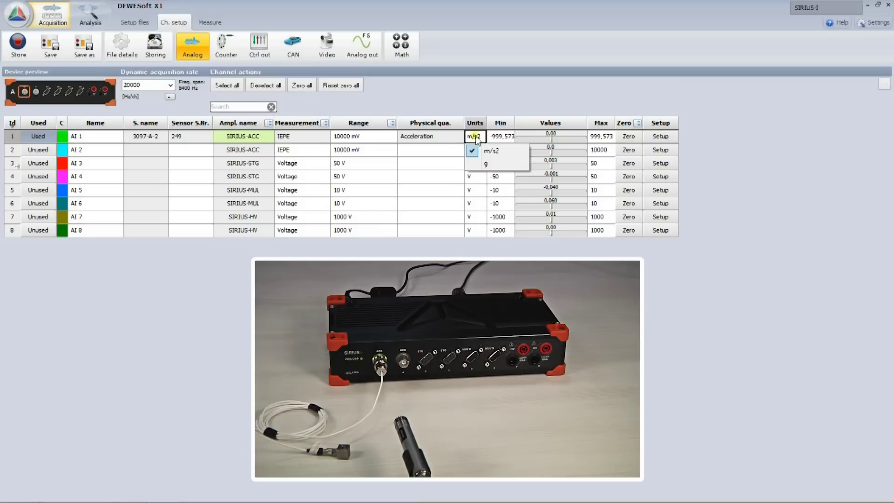
pyautogui.click(482, 164)
pyautogui.click(481, 163)
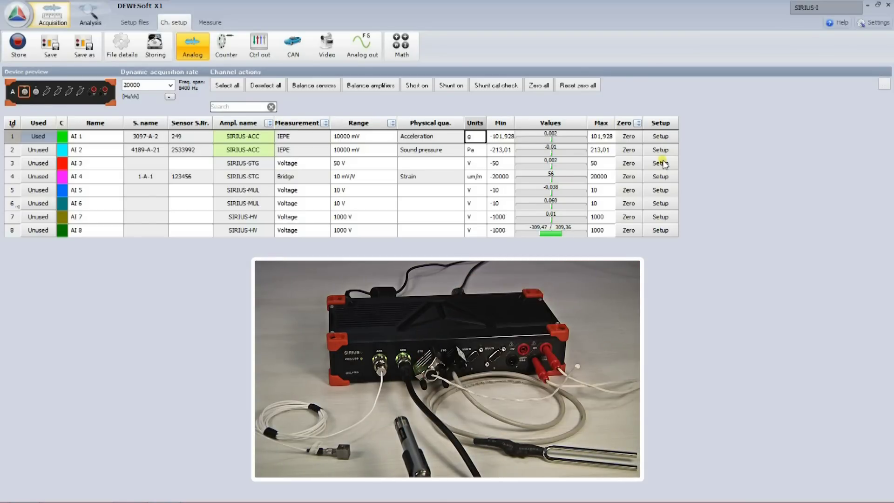
# Set channel AI 3's measurement type to Temperature in its setup.
pyautogui.click(664, 163)
pyautogui.click(664, 163)
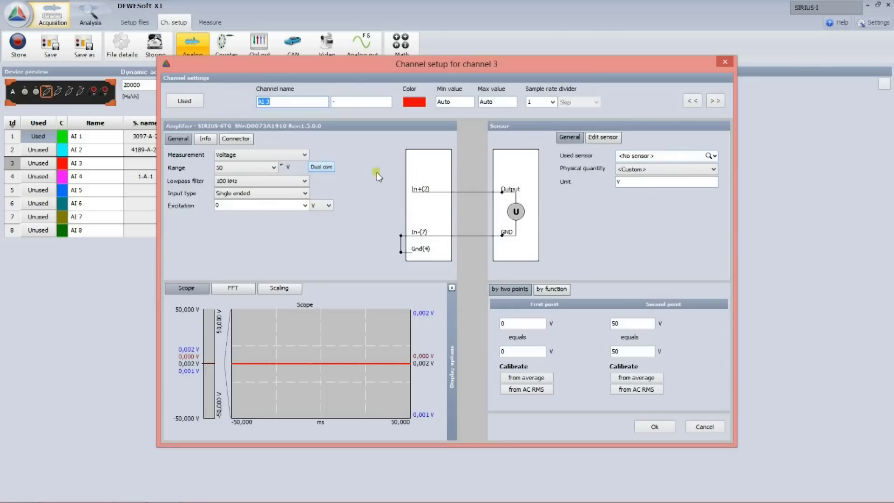
pyautogui.click(276, 155)
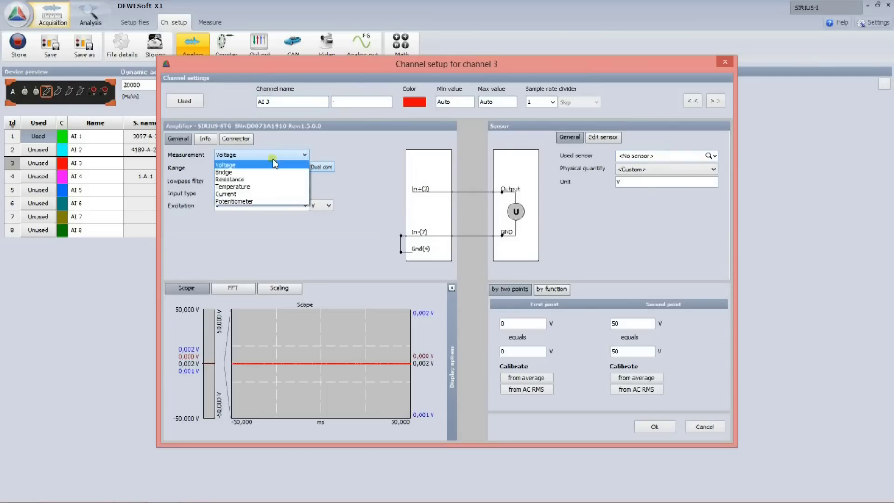
pyautogui.click(269, 187)
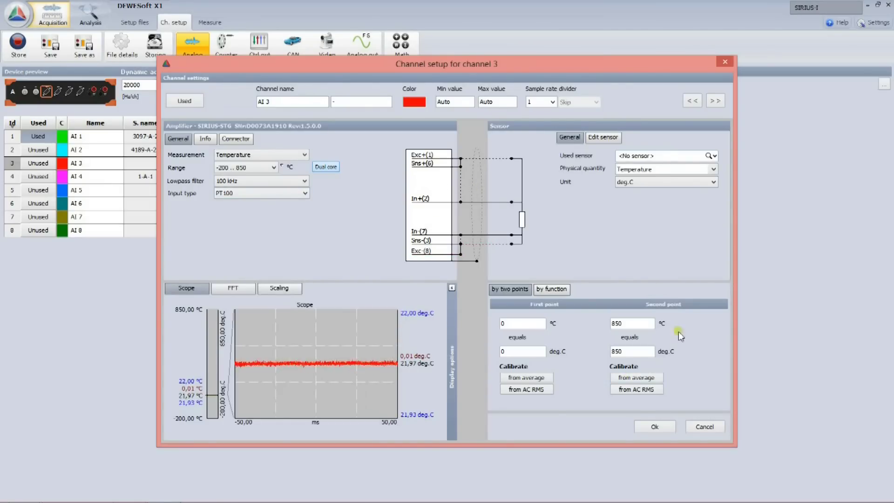
# Enter sensor serial 12345, model PT 100 and manufacturer Dewesoft, and write them to TEDS.
pyautogui.click(600, 138)
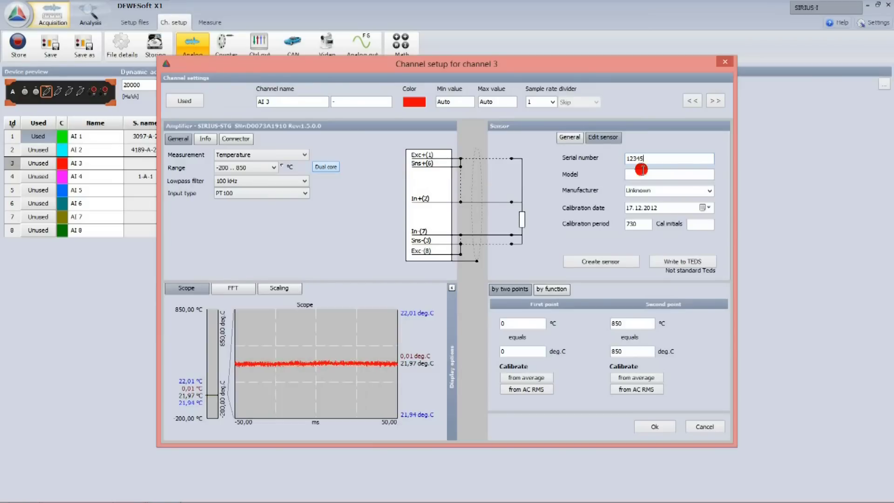
pyautogui.click(641, 170)
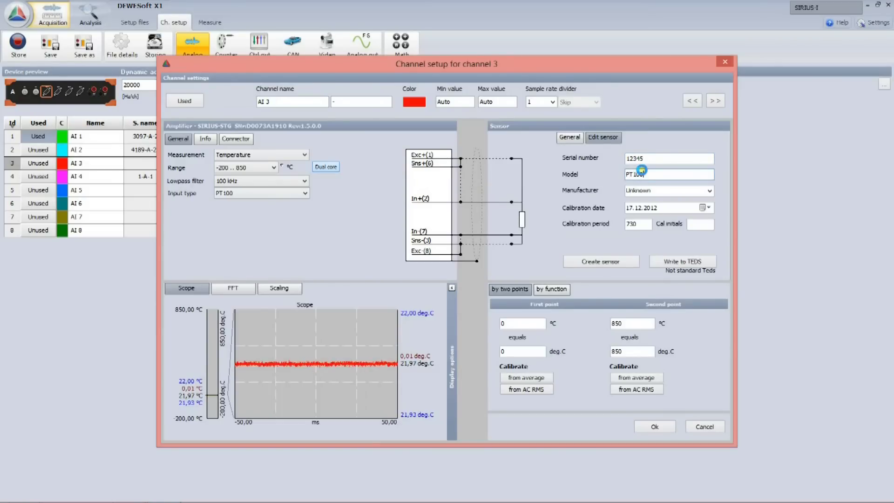
pyautogui.click(713, 191)
pyautogui.moveTo(709, 205); pyautogui.dragTo(709, 247)
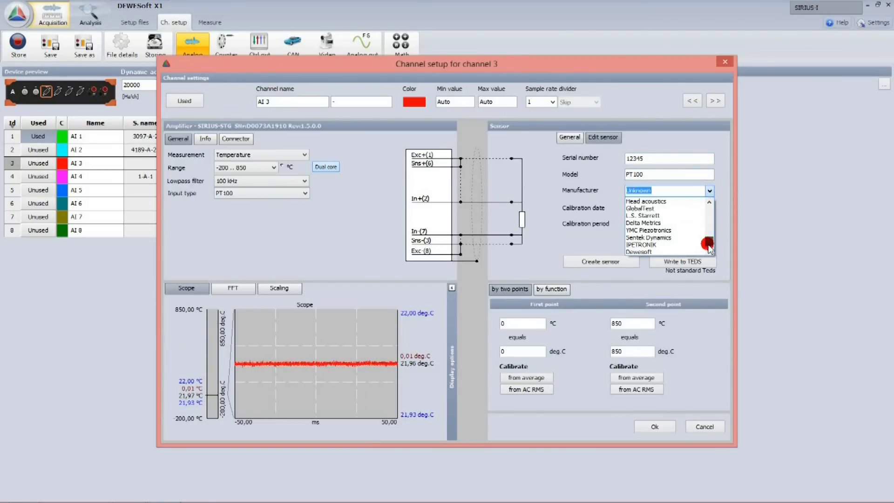
pyautogui.click(676, 251)
pyautogui.click(675, 262)
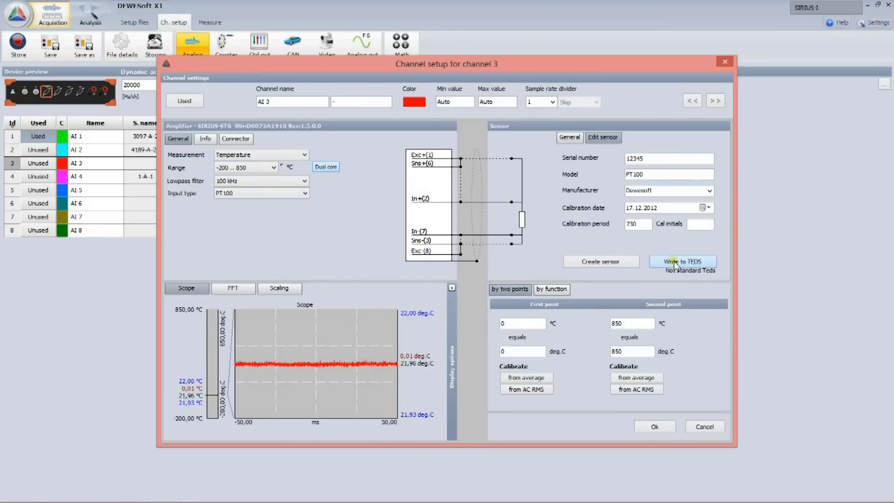
# Accept the PT100 channel settings and show the Video options with Camera 0 in use.
pyautogui.click(656, 426)
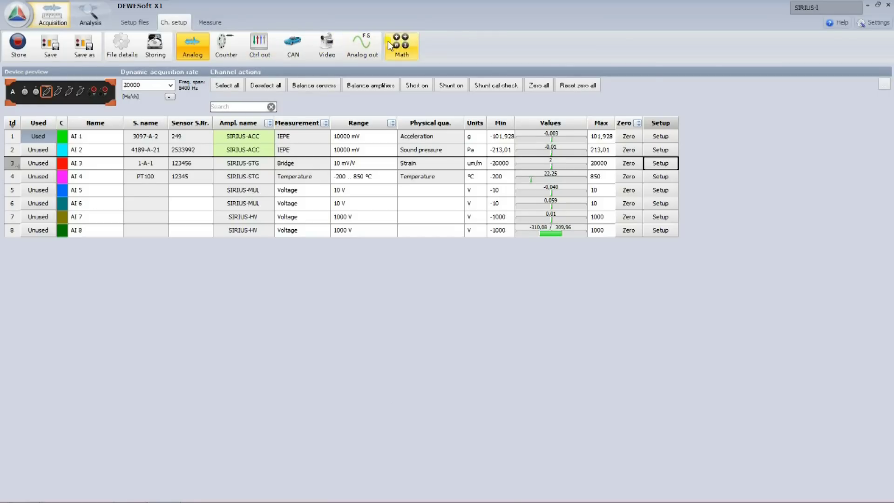
pyautogui.click(316, 51)
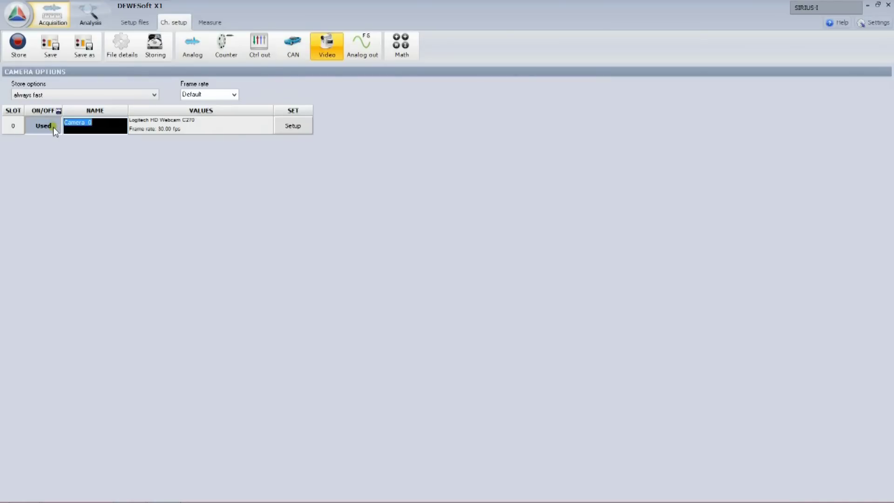
# Mark analog channels AI 2–4 and AI 8 as Used.
pyautogui.click(192, 57)
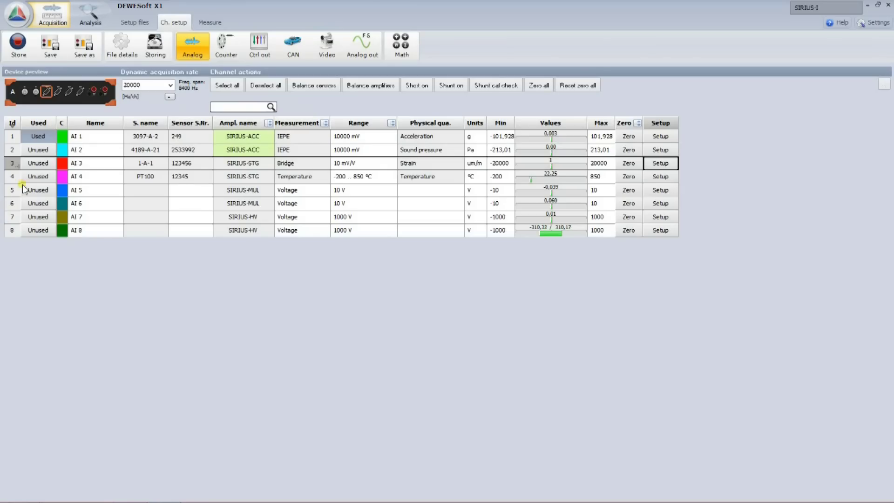
pyautogui.moveTo(38, 149); pyautogui.dragTo(38, 176)
pyautogui.click(38, 230)
# Rename channels AI 1, AI 2 and AI 3 to Vib, Mic and Strain.
pyautogui.doubleClick(96, 137)
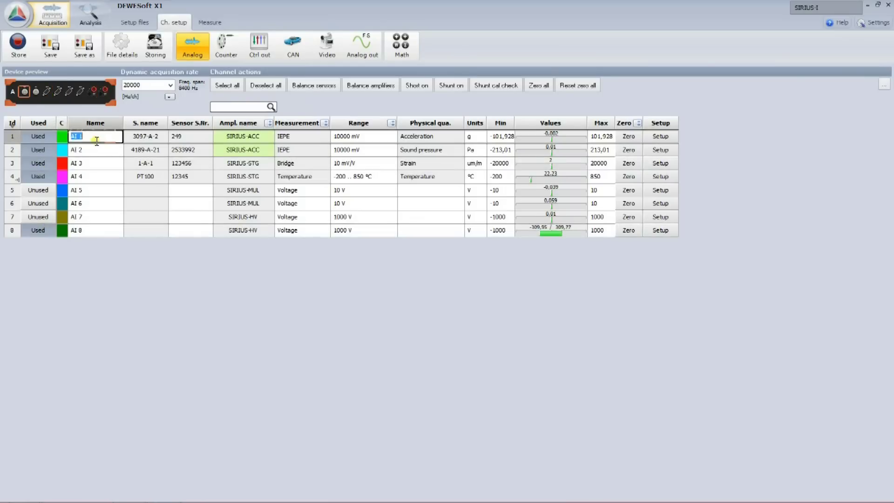
pyautogui.write('Vib')
pyautogui.doubleClick(93, 150)
pyautogui.write('Mic')
pyautogui.doubleClick(92, 163)
pyautogui.write('Strain')
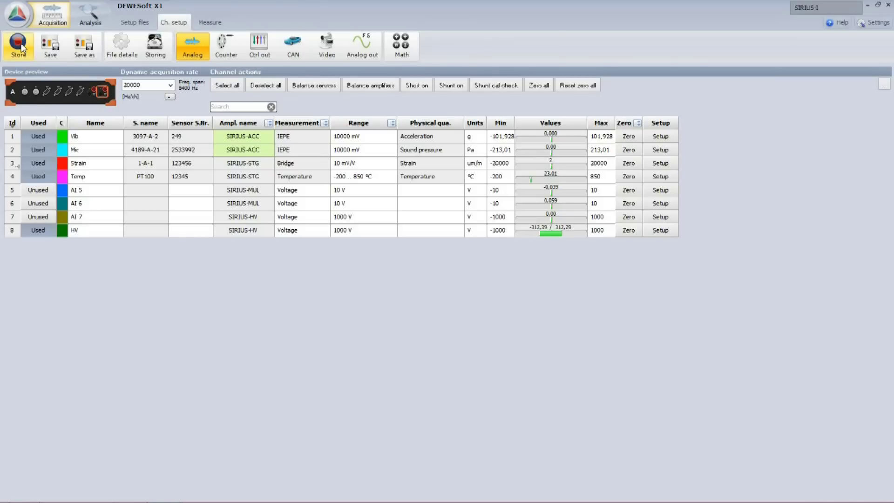
# Start recording over the existing Test.d7d and narrow the recorder time span to about 5 s.
pyautogui.click(19, 44)
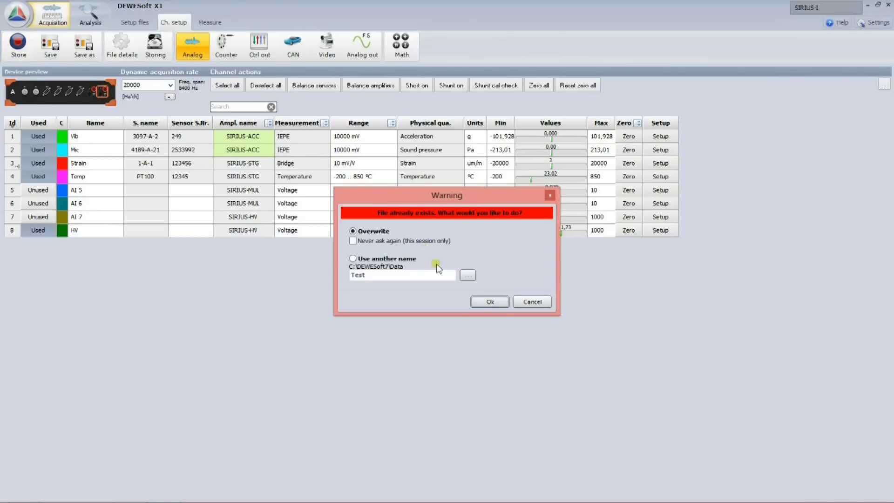
pyautogui.click(489, 301)
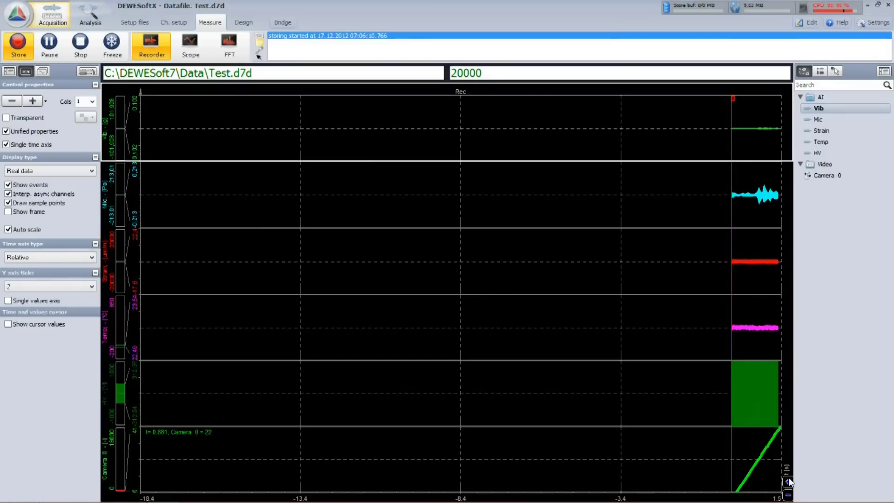
pyautogui.click(789, 482)
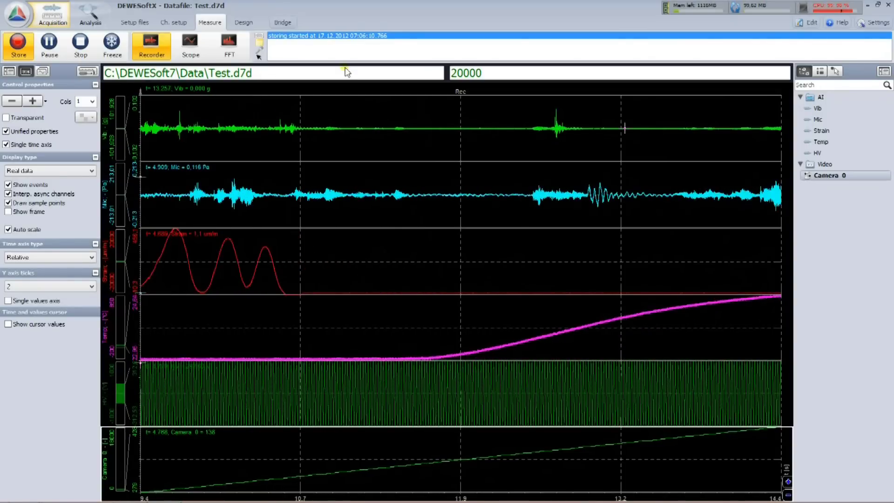
# Check live data in the Scope and FFT views, then return to Recorder in Design mode.
pyautogui.click(200, 49)
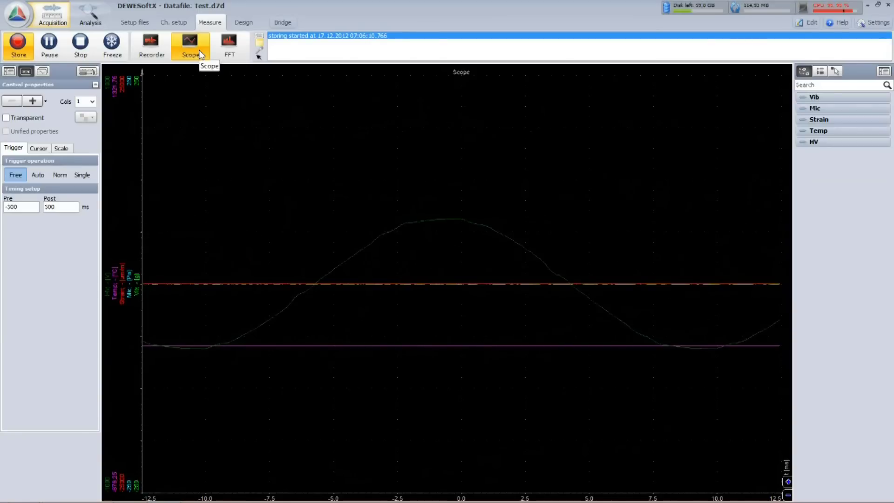
pyautogui.click(228, 52)
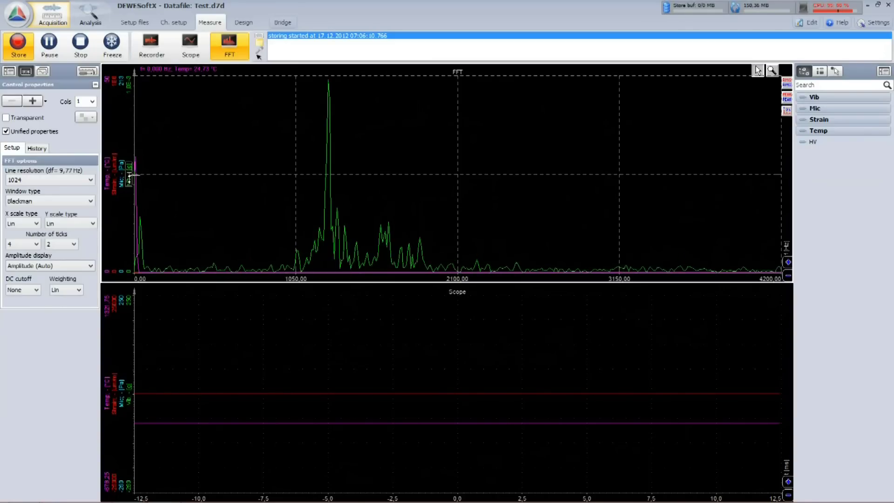
pyautogui.click(152, 49)
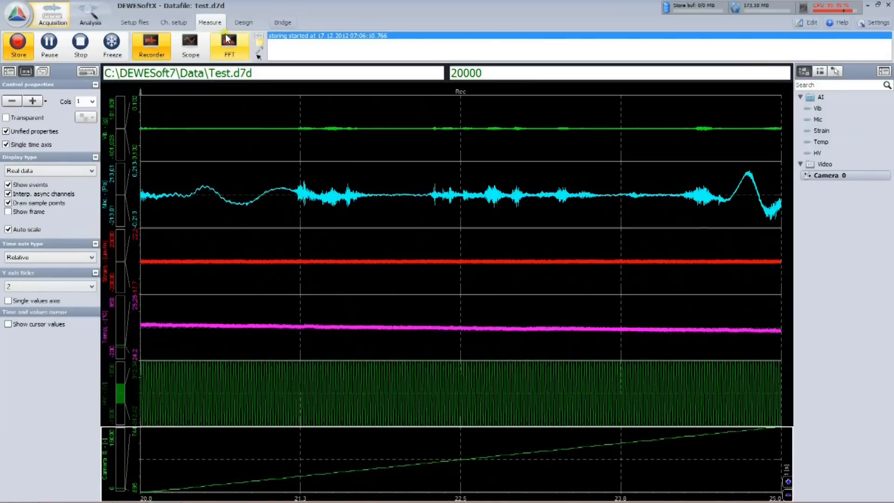
pyautogui.click(242, 23)
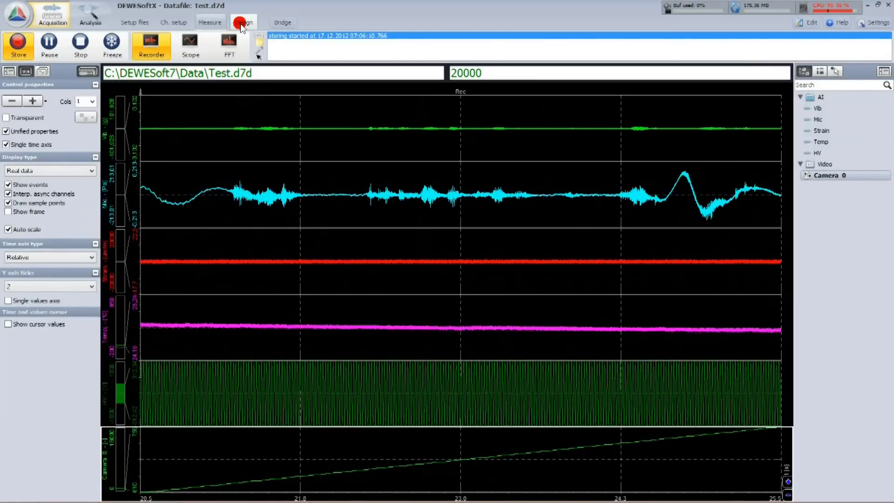
# Shrink the recorder to the bottom half, add Camera 0 video top-left and a scope top-right without Vib.
pyautogui.moveTo(432, 79); pyautogui.dragTo(455, 270)
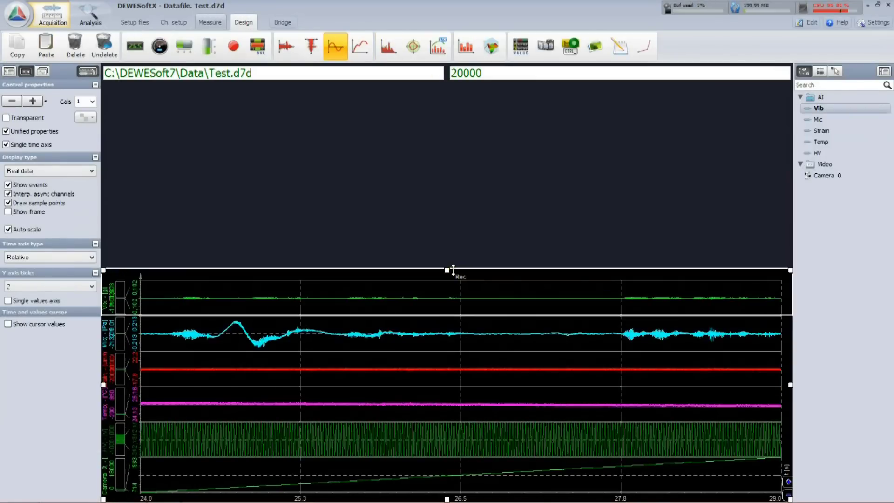
pyautogui.click(546, 45)
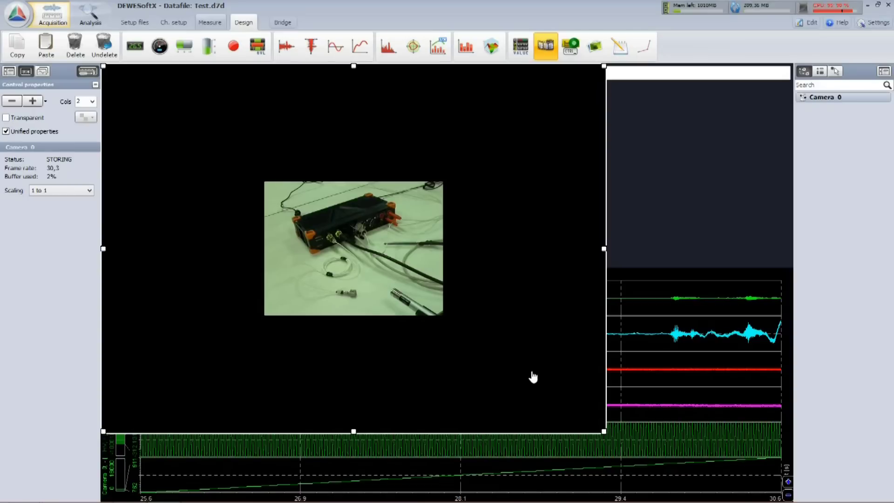
pyautogui.moveTo(604, 433); pyautogui.dragTo(445, 265)
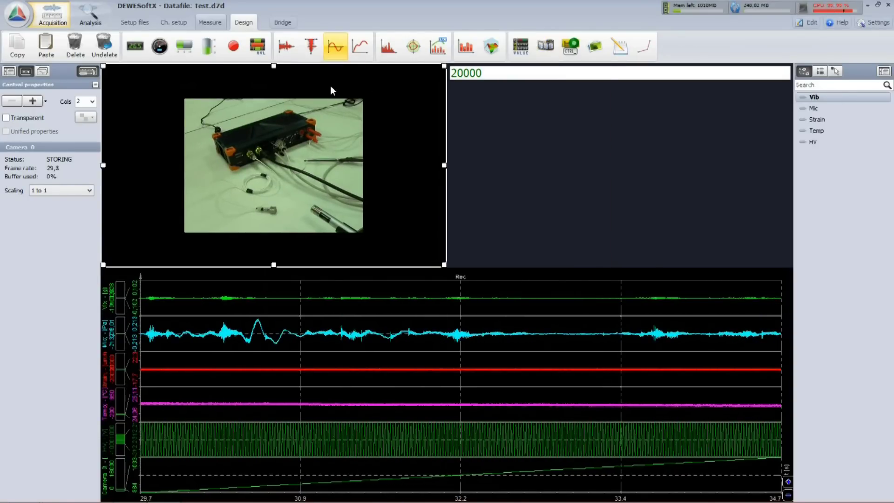
pyautogui.click(683, 152)
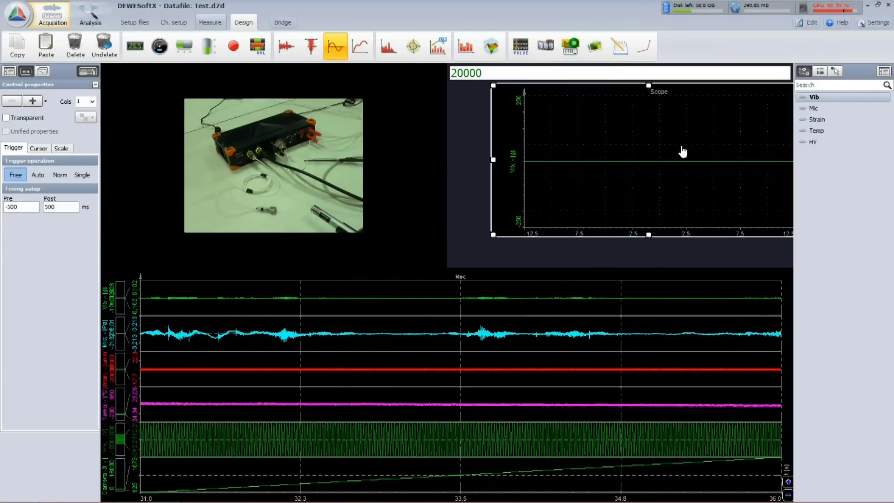
pyautogui.moveTo(497, 222); pyautogui.dragTo(449, 265)
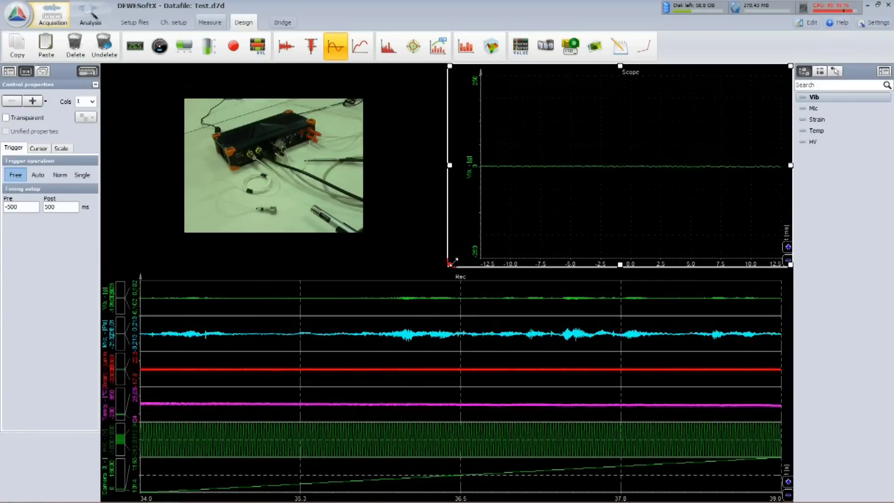
pyautogui.click(813, 110)
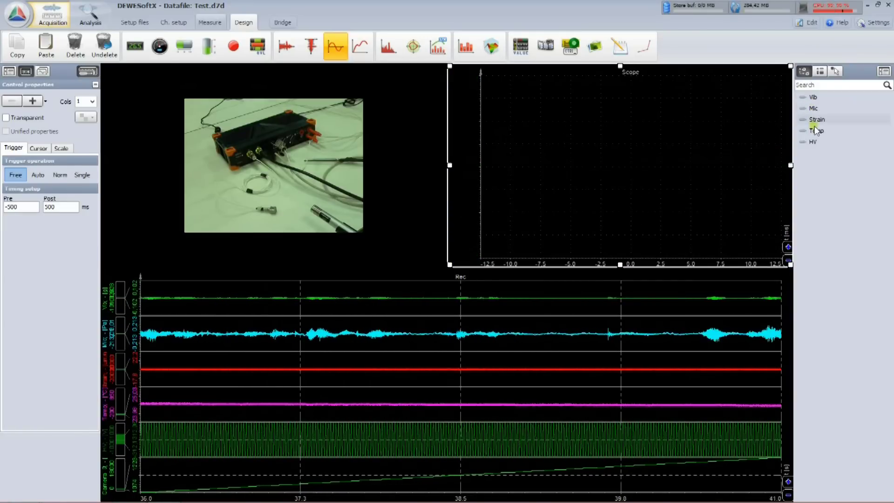
# Show HV in the scope, store the measurement to Test.d7d, zoom out, then stop.
pyautogui.click(813, 141)
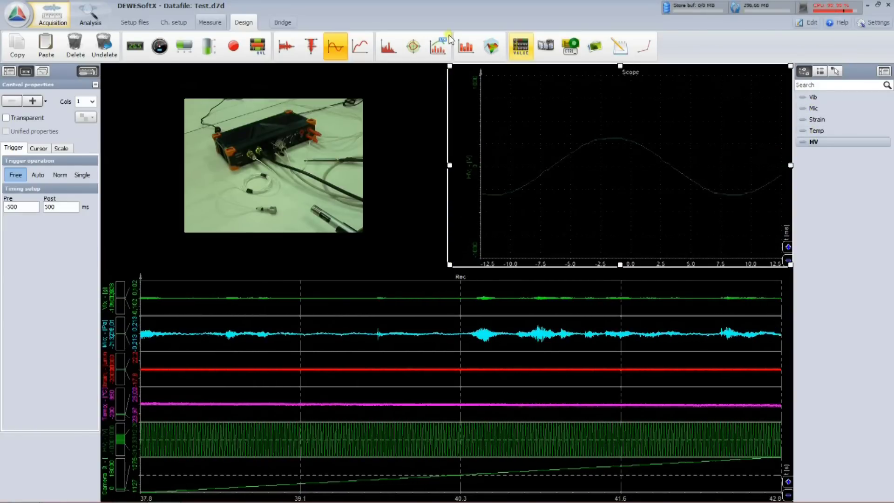
pyautogui.click(244, 22)
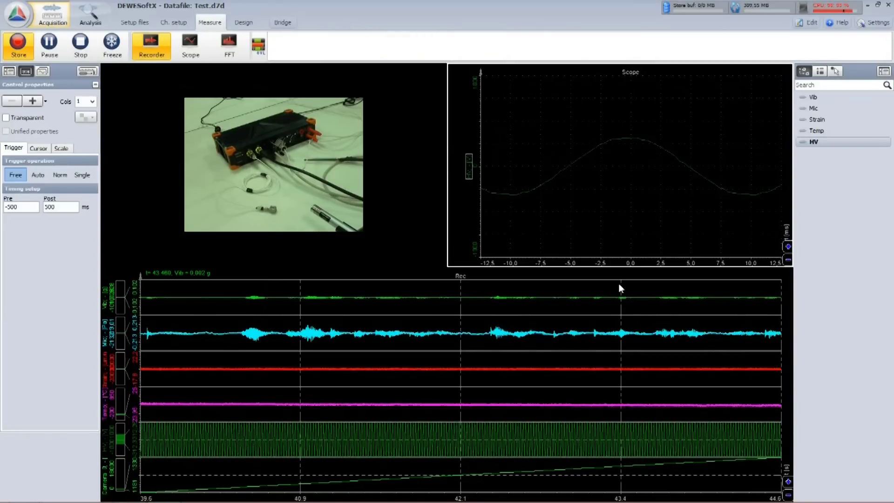
pyautogui.click(788, 495)
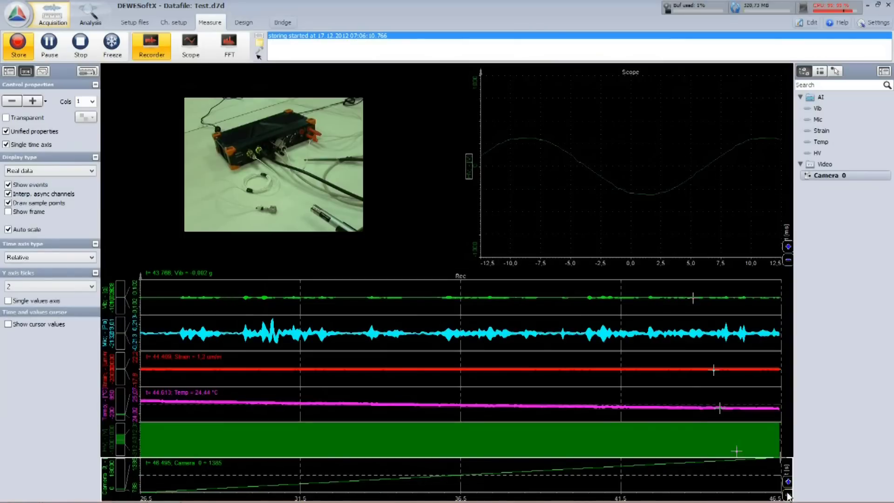
pyautogui.click(788, 495)
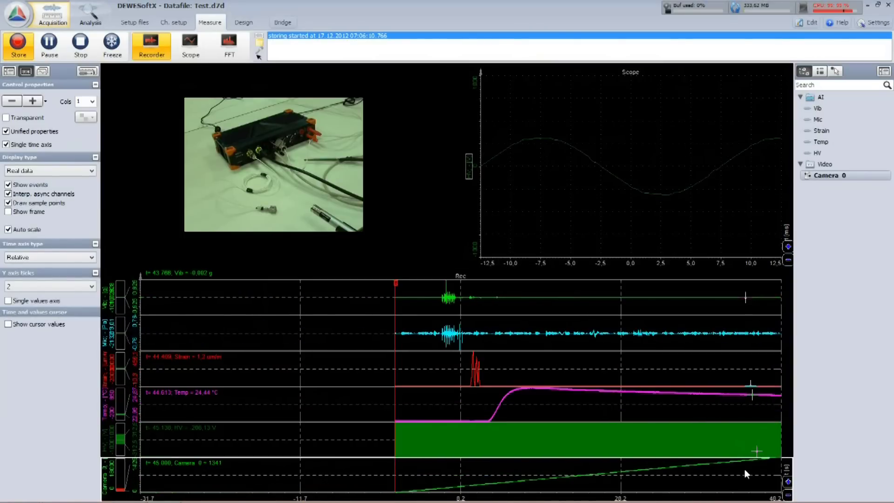
pyautogui.click(79, 50)
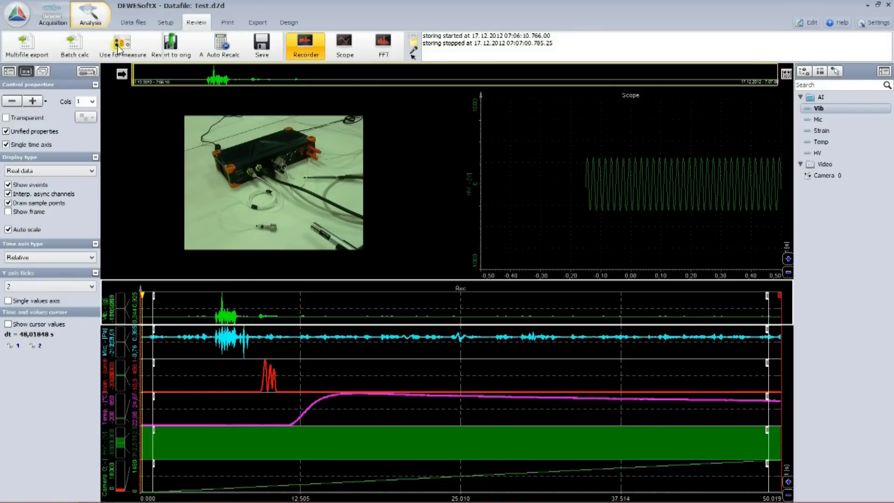
# Zoom into the 4.9–8.6 s impacts, zoom out to 0–50 s, and replay with video from 5.3 s.
pyautogui.click(98, 21)
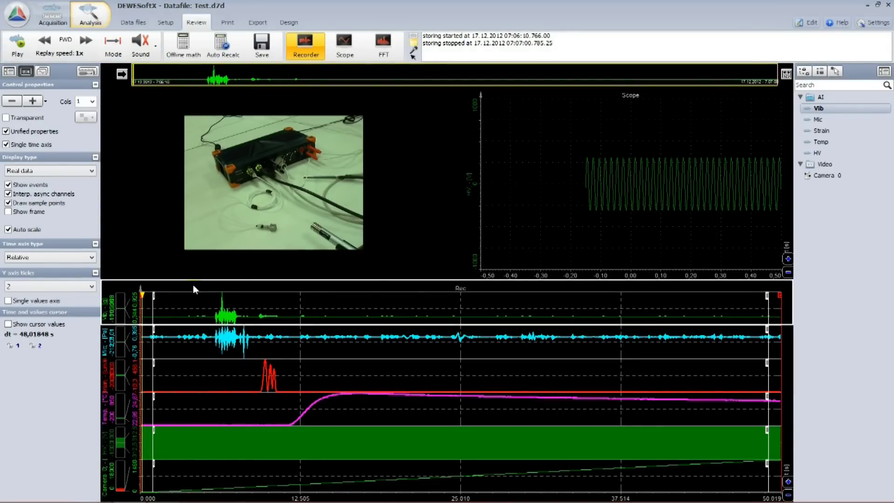
pyautogui.moveTo(201, 308); pyautogui.dragTo(249, 319)
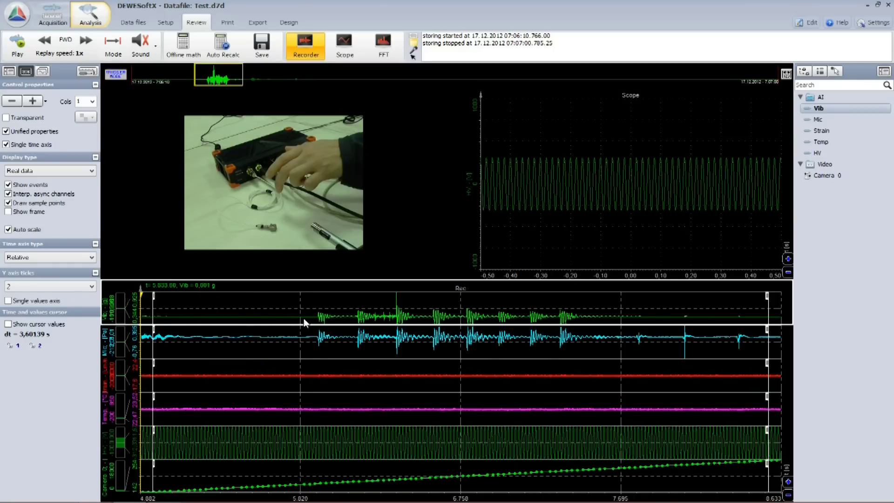
pyautogui.rightClick(354, 319)
pyautogui.rightClick(400, 320)
pyautogui.rightClick(410, 320)
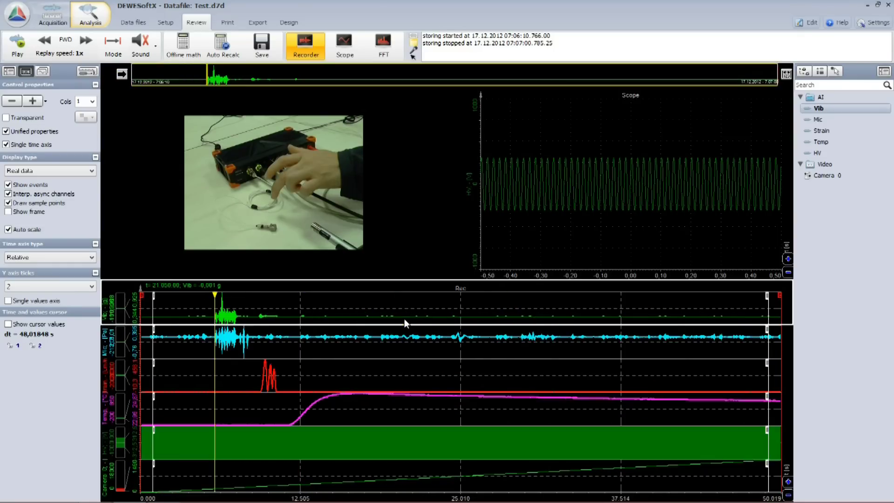
pyautogui.moveTo(221, 313)
pyautogui.mouseDown()
pyautogui.moveTo(236, 312)
pyautogui.moveTo(208, 312)
pyautogui.mouseUp()
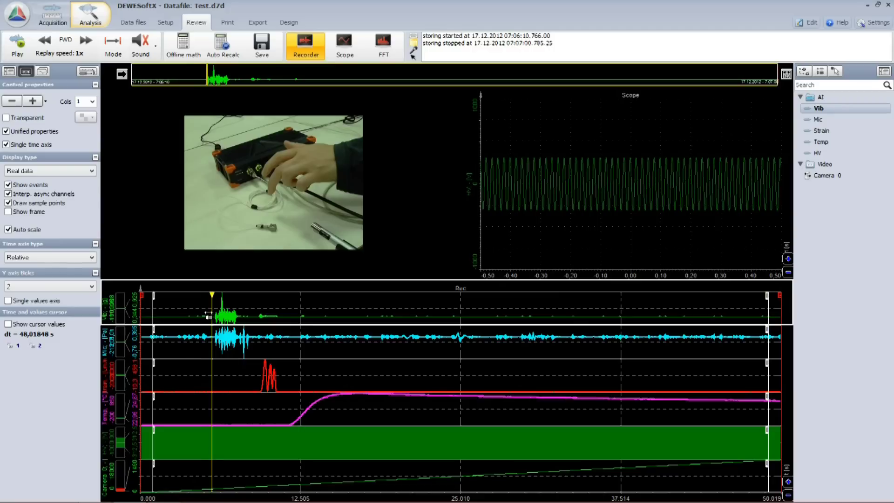
pyautogui.click(17, 52)
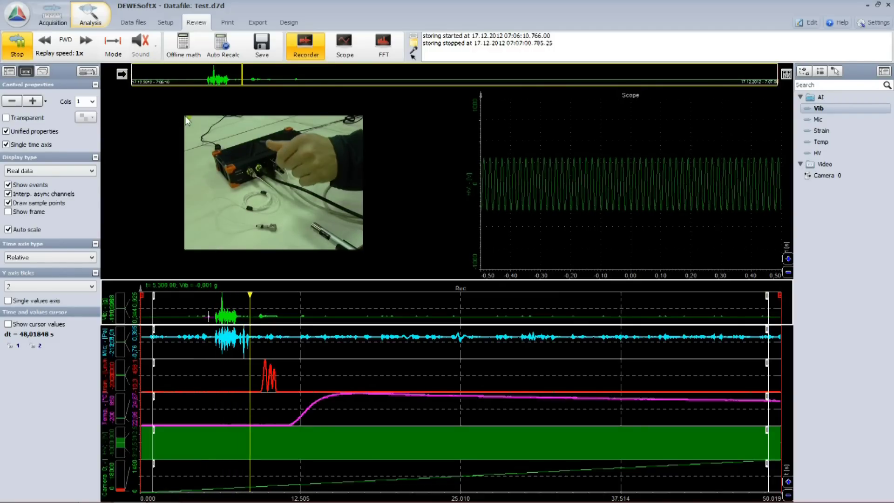
# Add an IIR filter math channel on Vib, creating Vib/Filter in the recorder.
pyautogui.rightClick(824, 113)
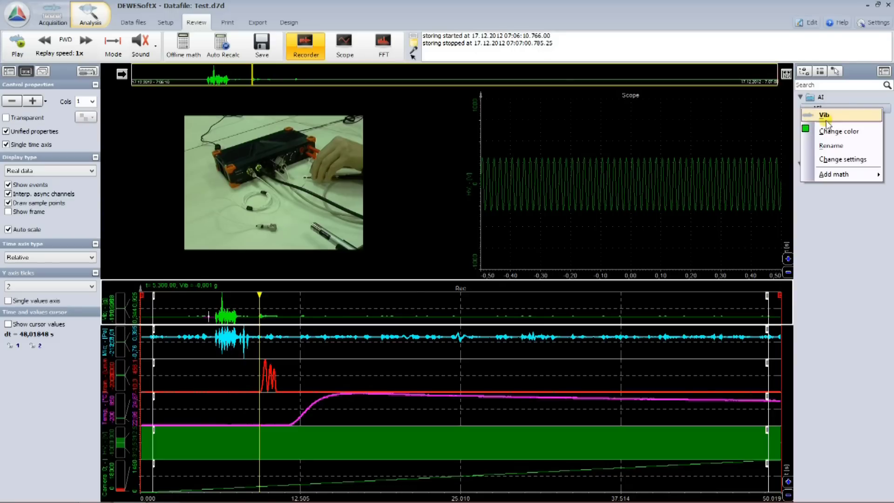
pyautogui.moveTo(833, 174)
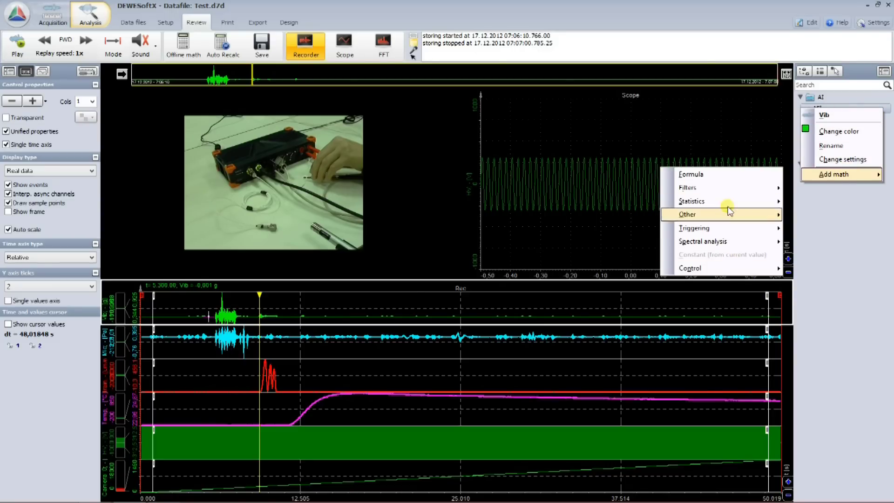
pyautogui.moveTo(726, 188)
pyautogui.click(792, 188)
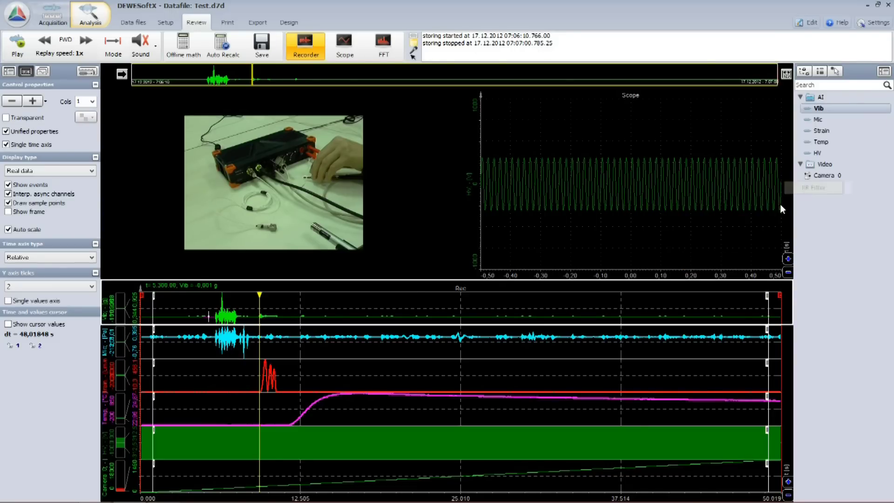
pyautogui.click(585, 355)
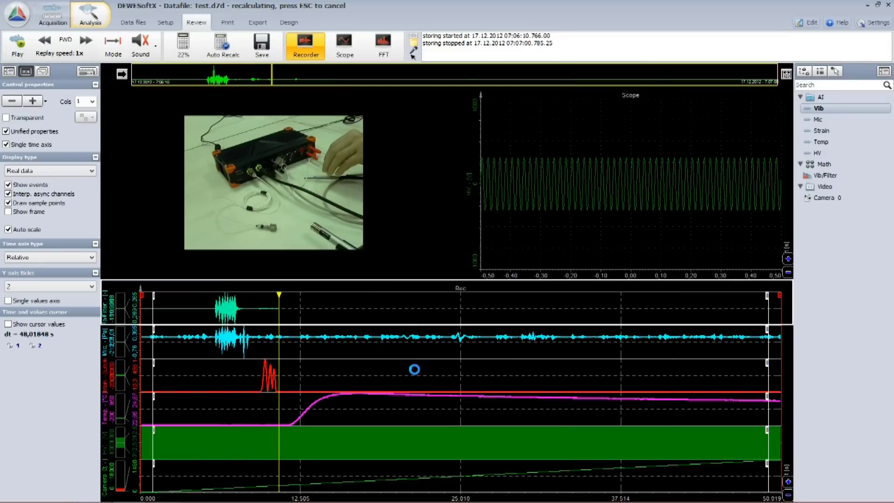
pyautogui.click(259, 310)
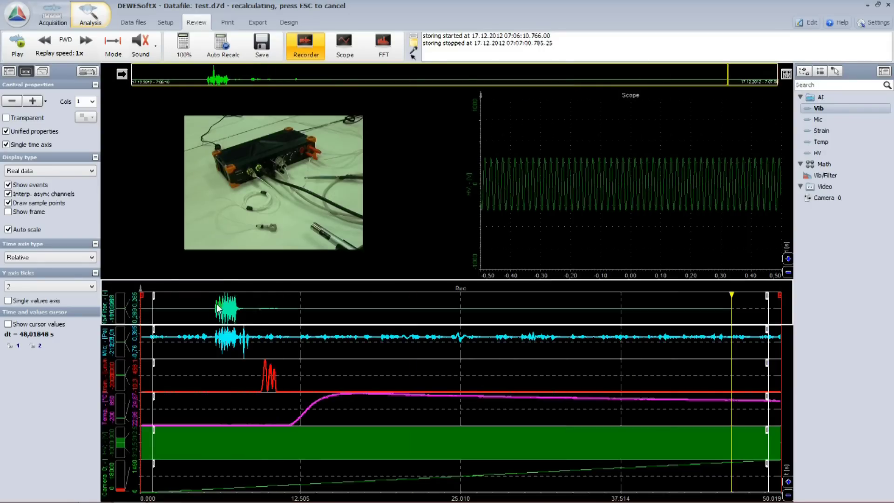
# Preview the Test.d7d printout, then return to review and look at the copy and export settings.
pyautogui.click(230, 23)
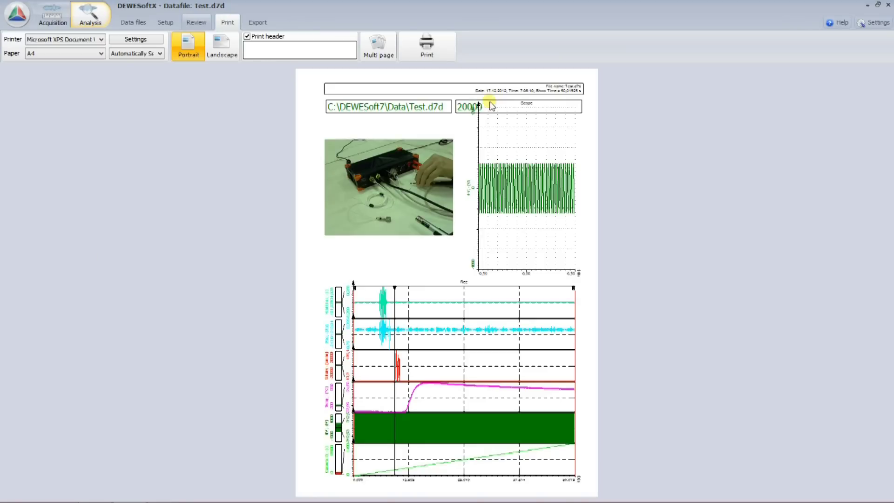
pyautogui.click(197, 23)
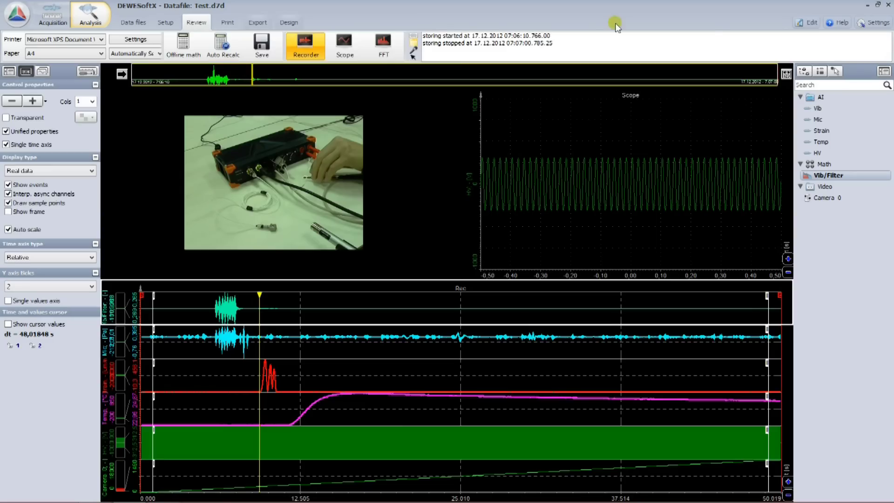
pyautogui.click(805, 23)
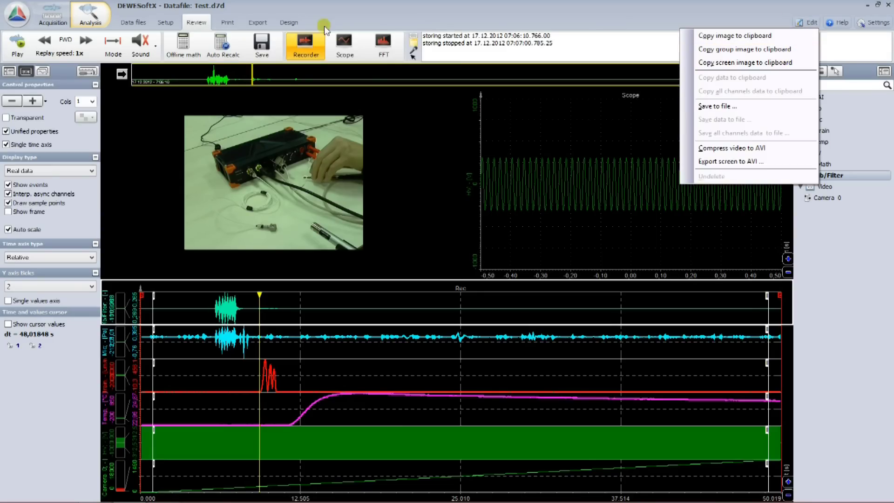
pyautogui.click(257, 22)
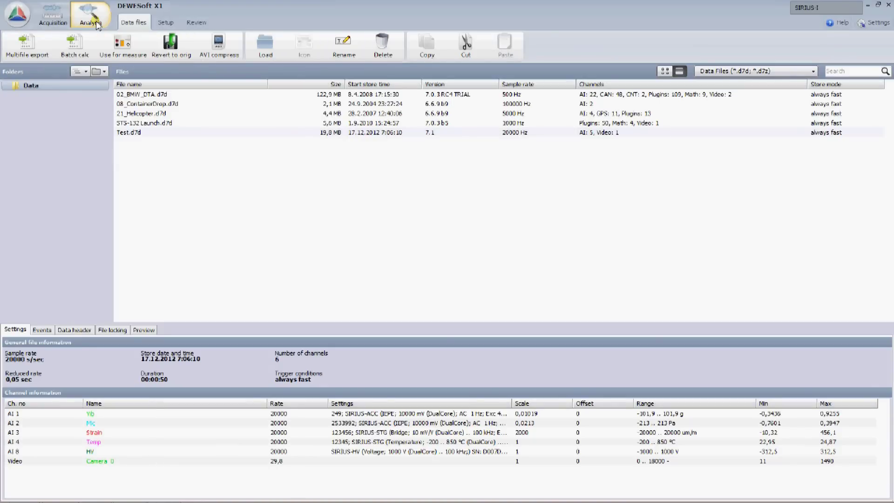
# Open 02_BMW_DTA.d7d, replay the test drive, and return to the data file list.
pyautogui.click(138, 95)
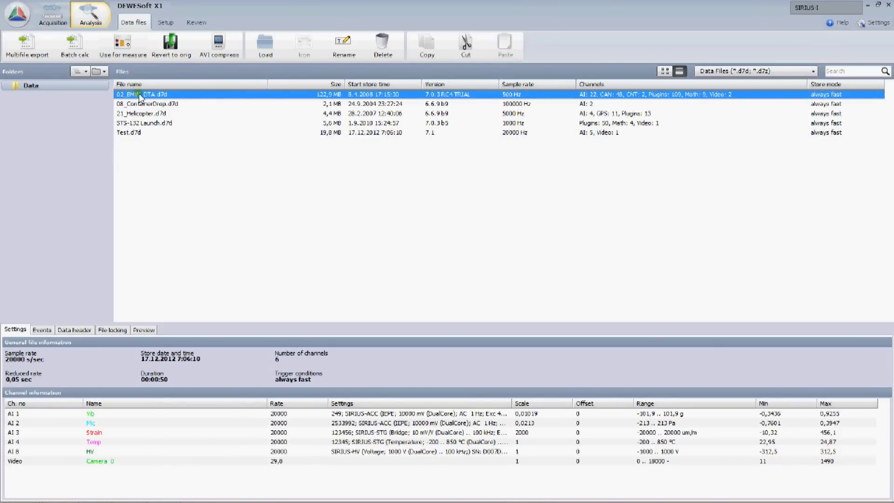
pyautogui.doubleClick(138, 93)
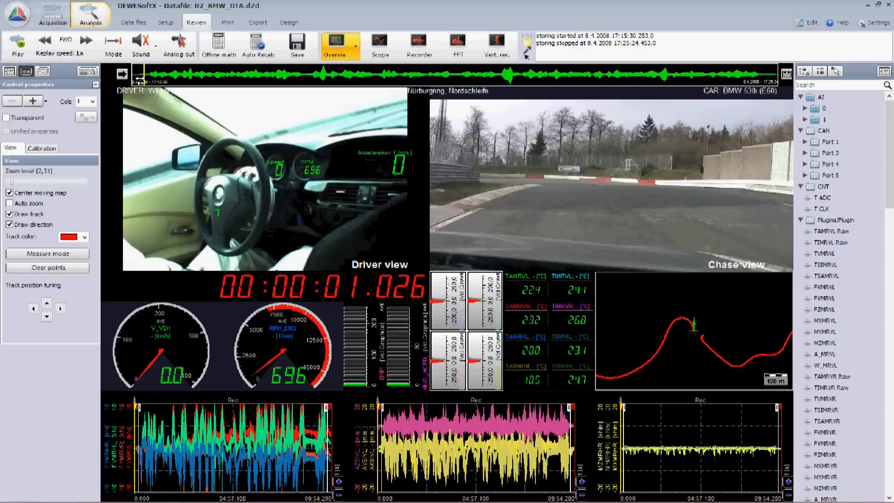
pyautogui.click(18, 52)
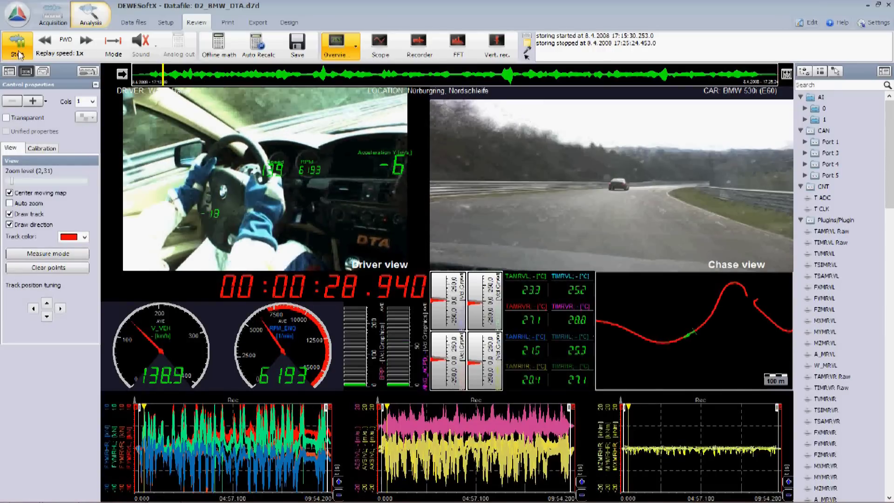
pyautogui.click(90, 15)
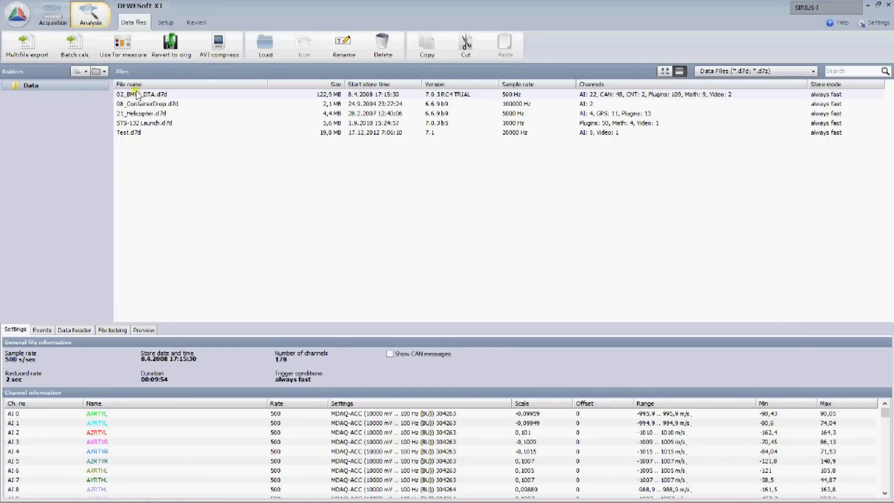
# Replay 08_ContainerDrop.d7d, then back in the file list select 21_Helicopter.d7d.
pyautogui.click(142, 104)
pyautogui.doubleClick(142, 103)
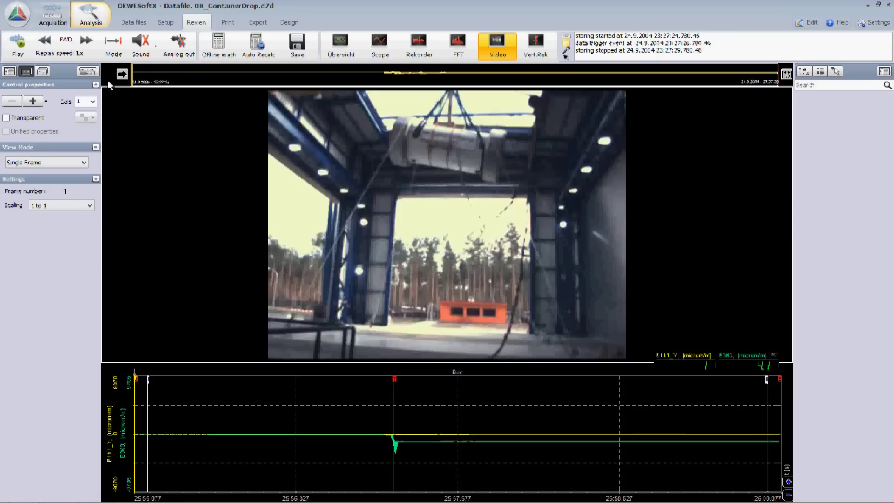
pyautogui.click(26, 53)
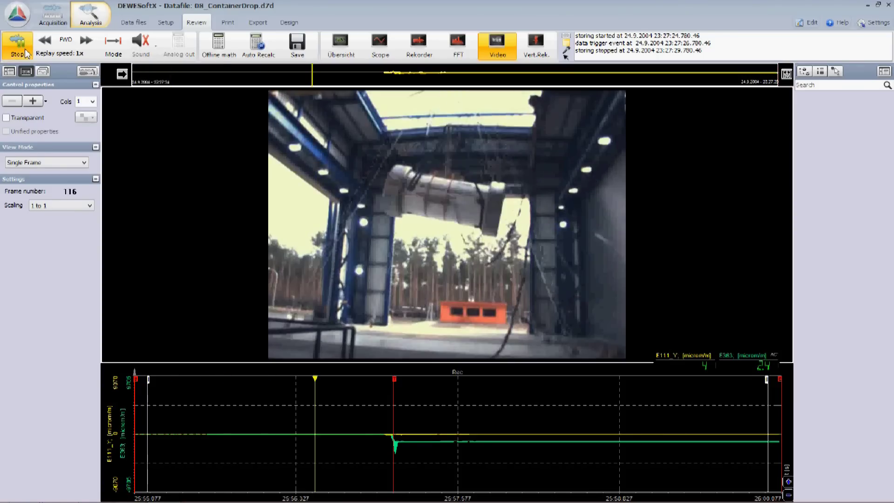
pyautogui.click(90, 16)
pyautogui.click(146, 113)
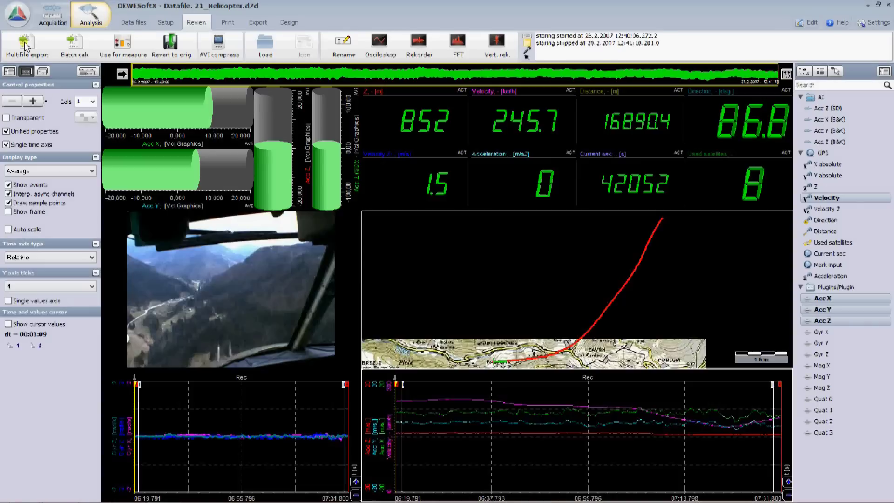
# Briefly play and stop the 21_Helicopter.d7d flight replay, then go back to Data files.
pyautogui.click(26, 46)
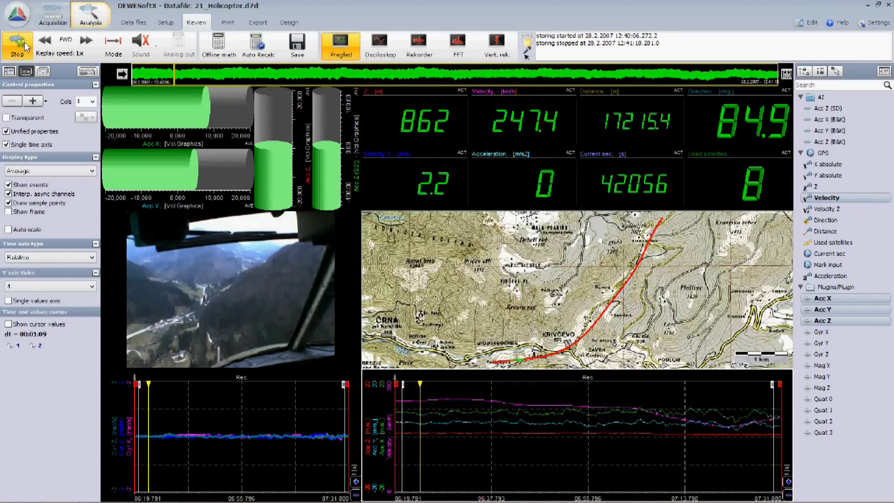
pyautogui.click(25, 45)
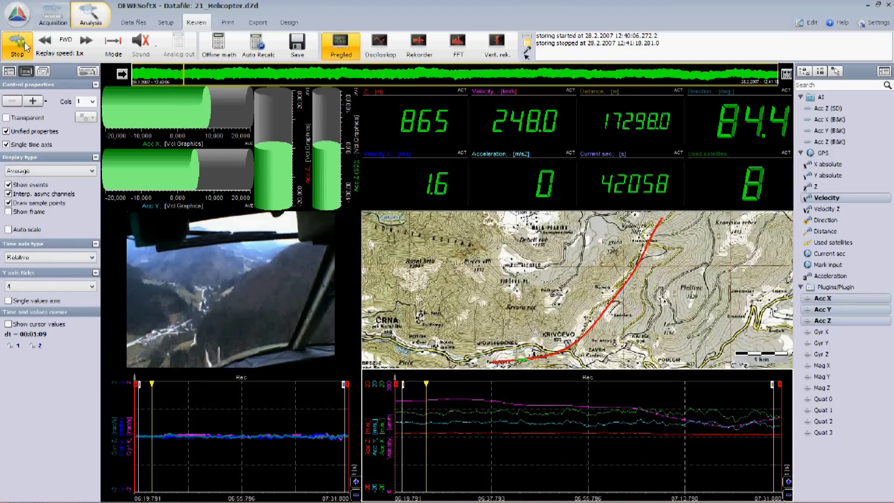
pyautogui.click(91, 19)
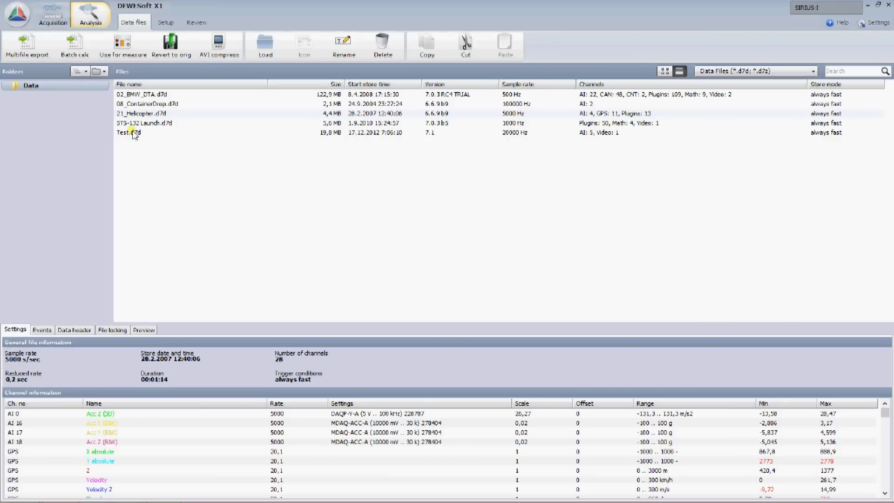